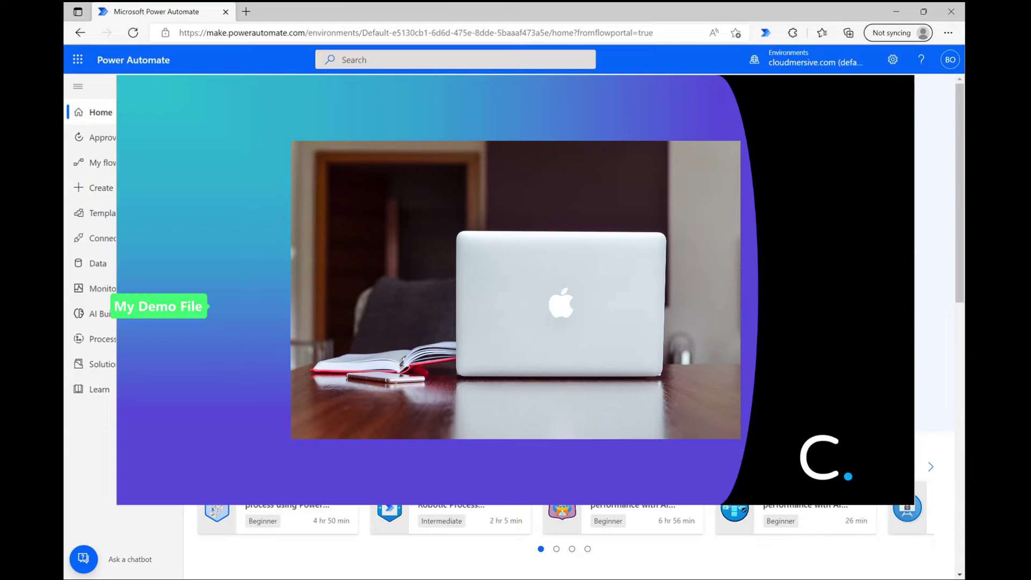
- Go from the Power Automate home page to the Create page for a new flow
click(143, 190)
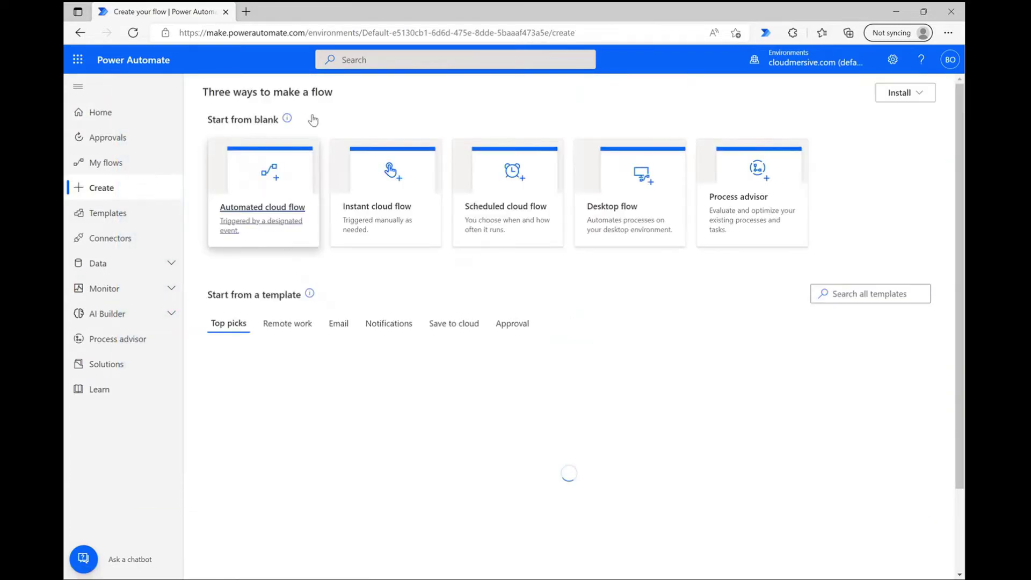
- Create an instant cloud flow with the 'Manually trigger a flow' trigger
click(398, 203)
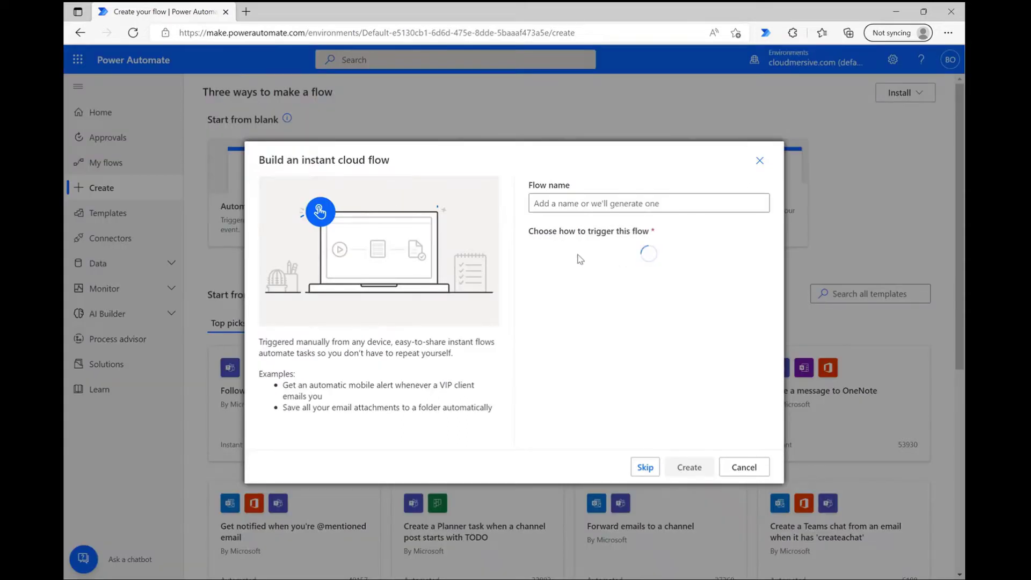
click(608, 250)
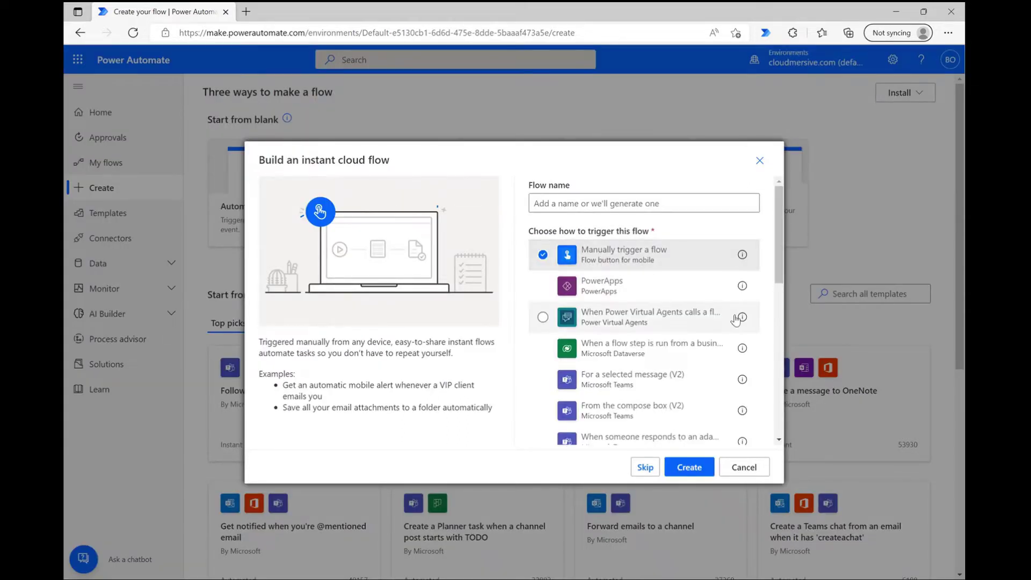
click(689, 467)
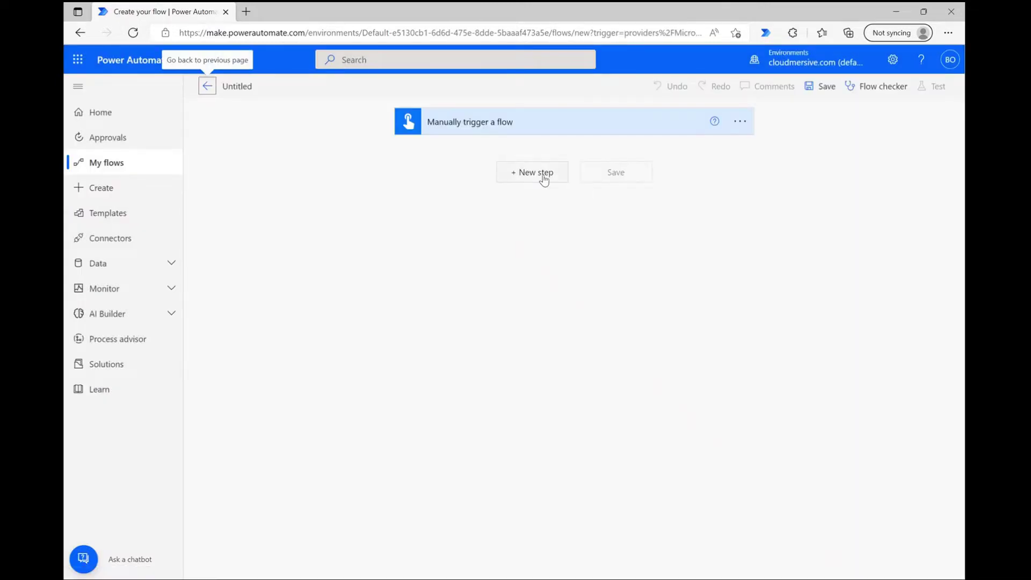
- Add SharePoint's Get file content action pointed at the Content Team site
click(536, 175)
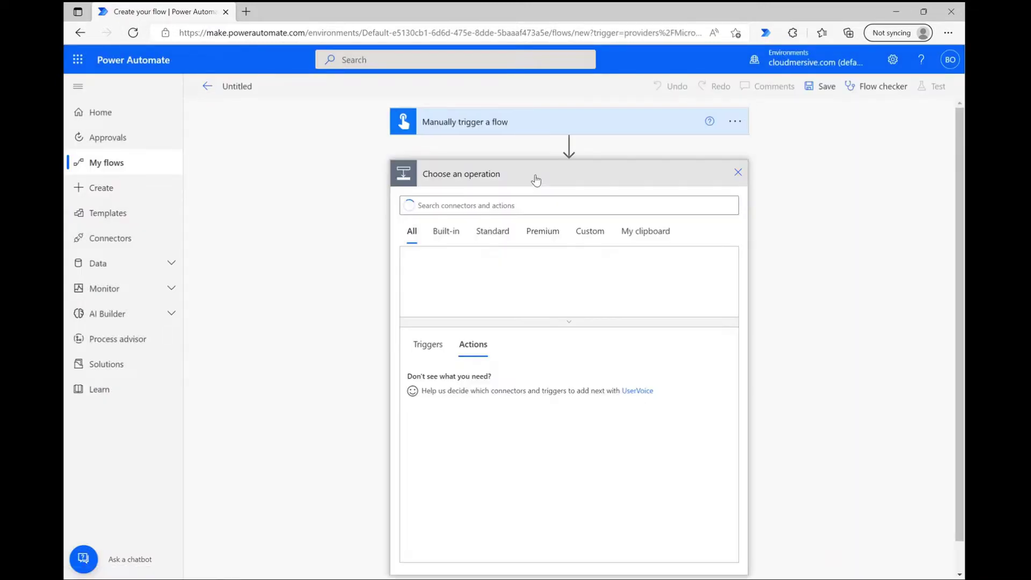
click(450, 205)
text(get file content)
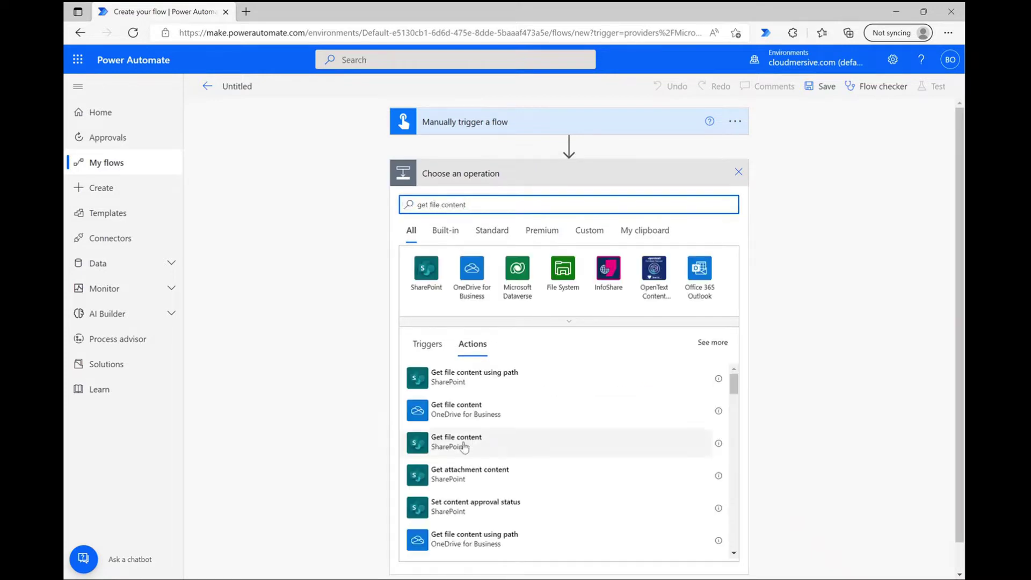
click(457, 441)
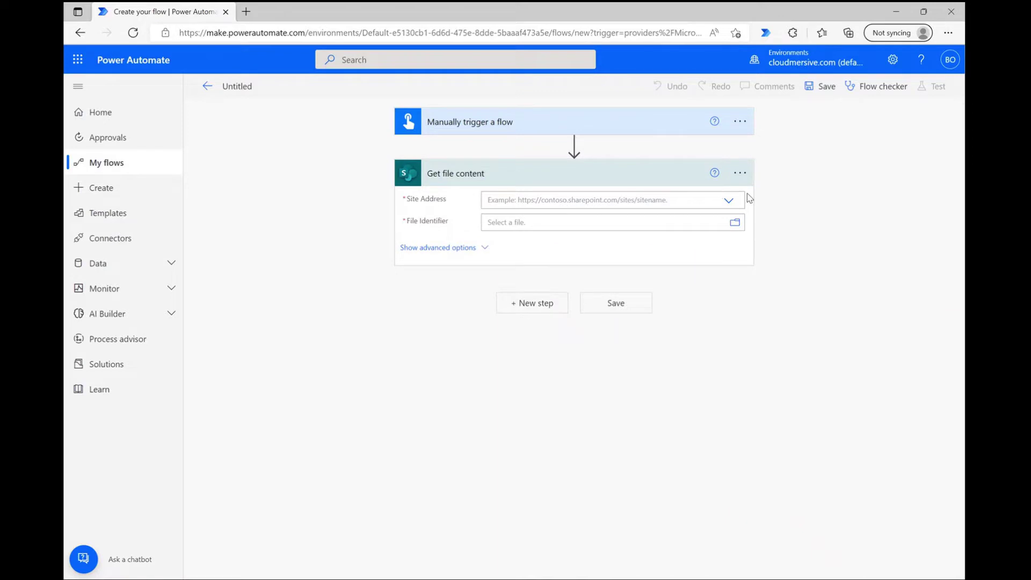
click(729, 201)
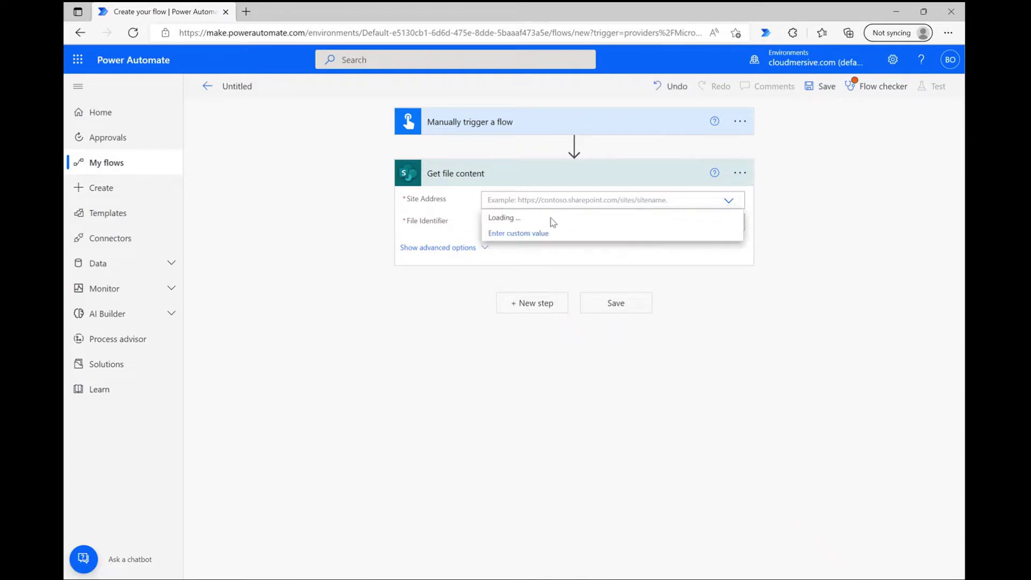
click(537, 220)
- Select Shared Documents > Power Automate Samples > detect object demo.jpg as the file
click(735, 223)
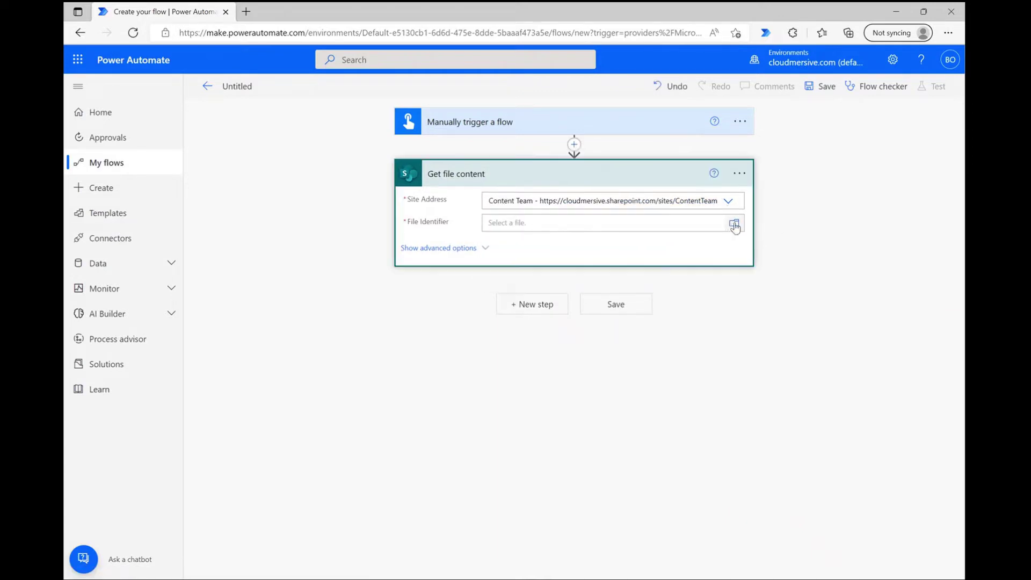
scroll(859, 349, down, 2)
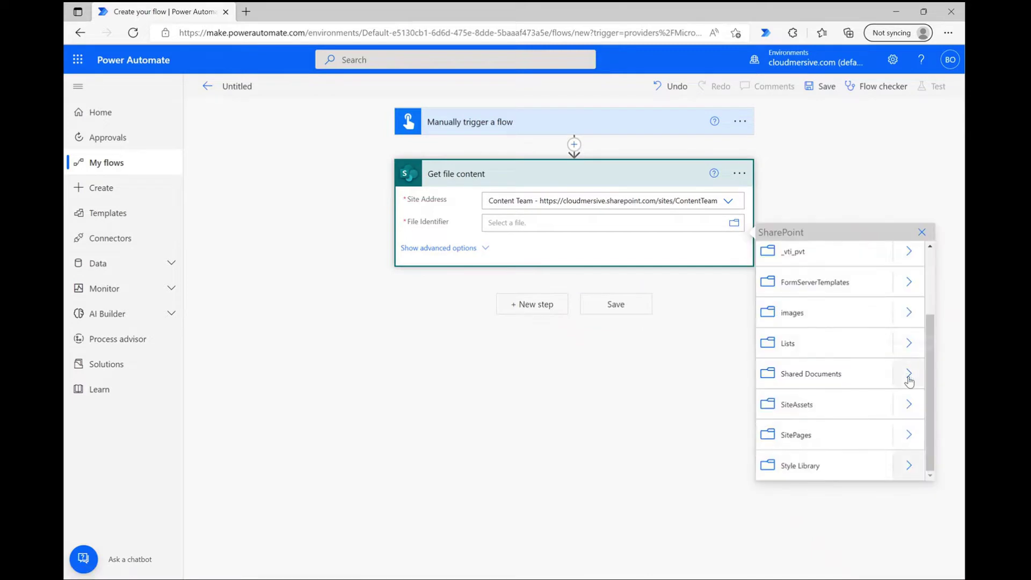
click(909, 374)
scroll(897, 427, down, 2)
scroll(897, 426, down, 1)
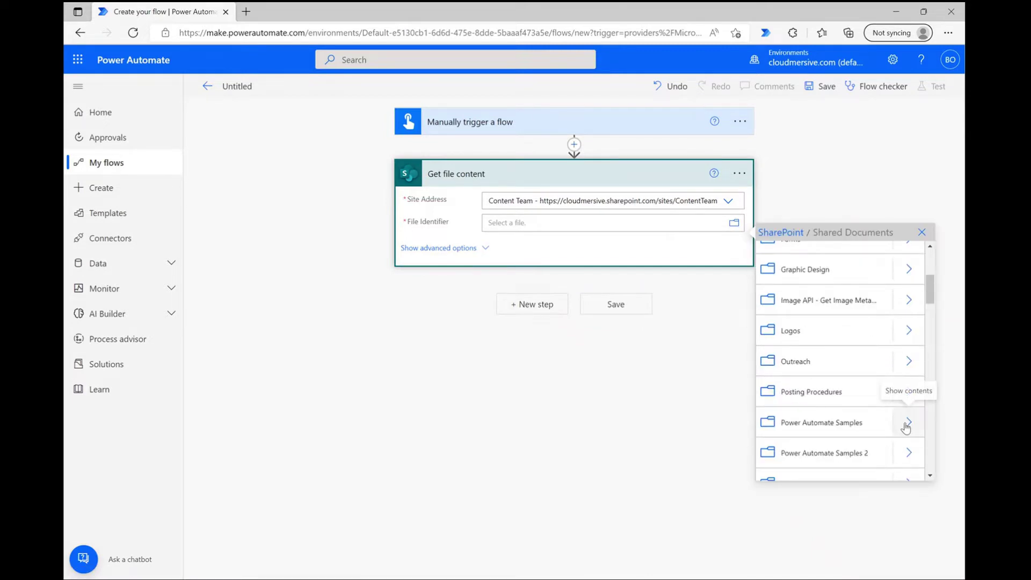
click(902, 424)
click(841, 267)
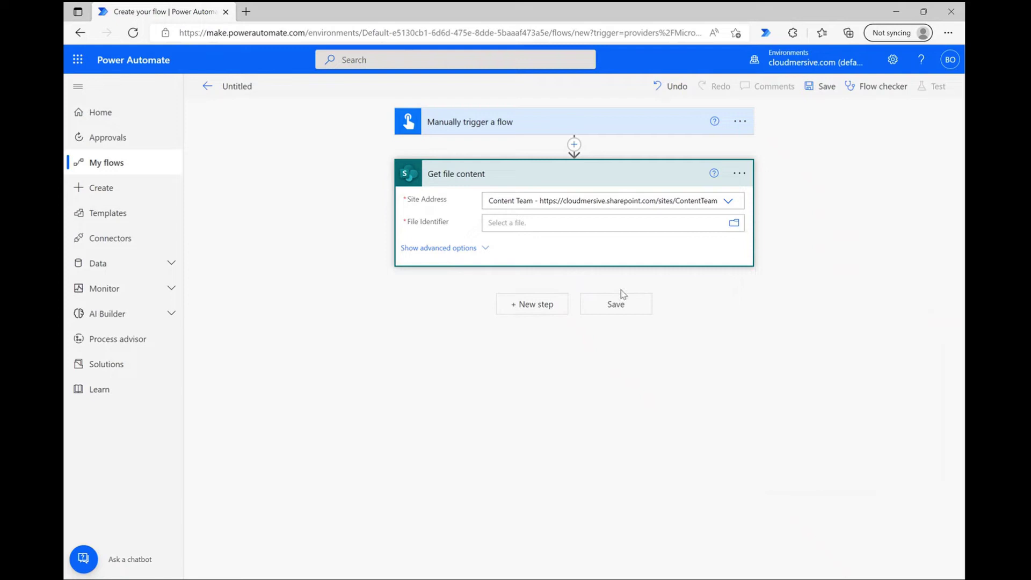
- Add Cloudmersive Image Processing's 'Detect objects including types and locations in an image' action
click(533, 318)
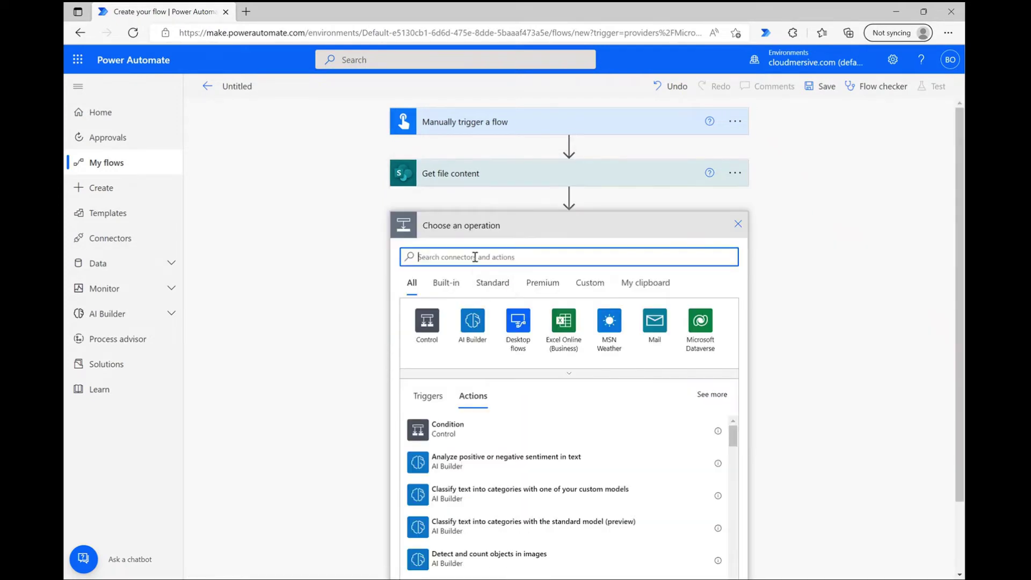
text(cloudmersive)
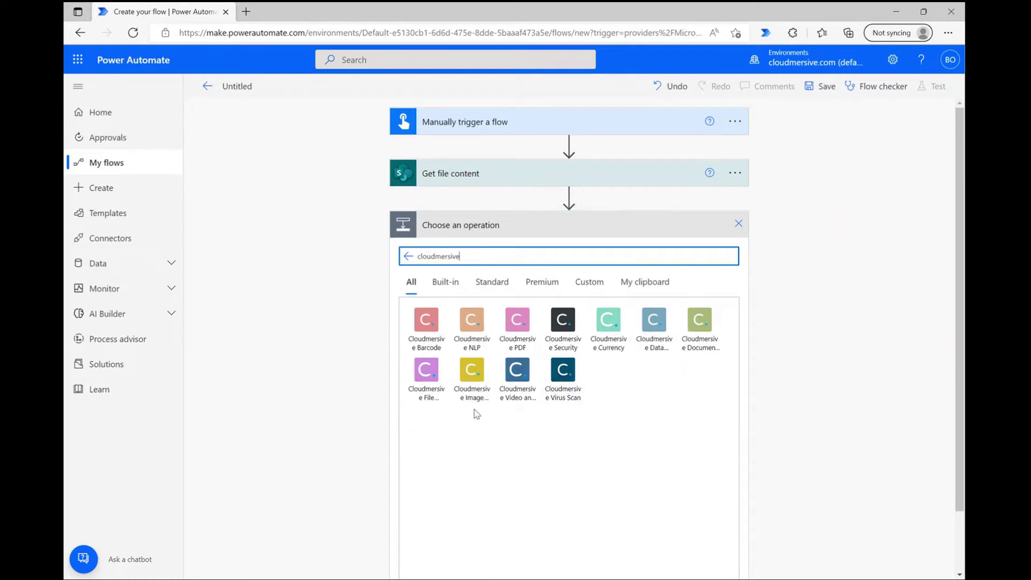
click(473, 371)
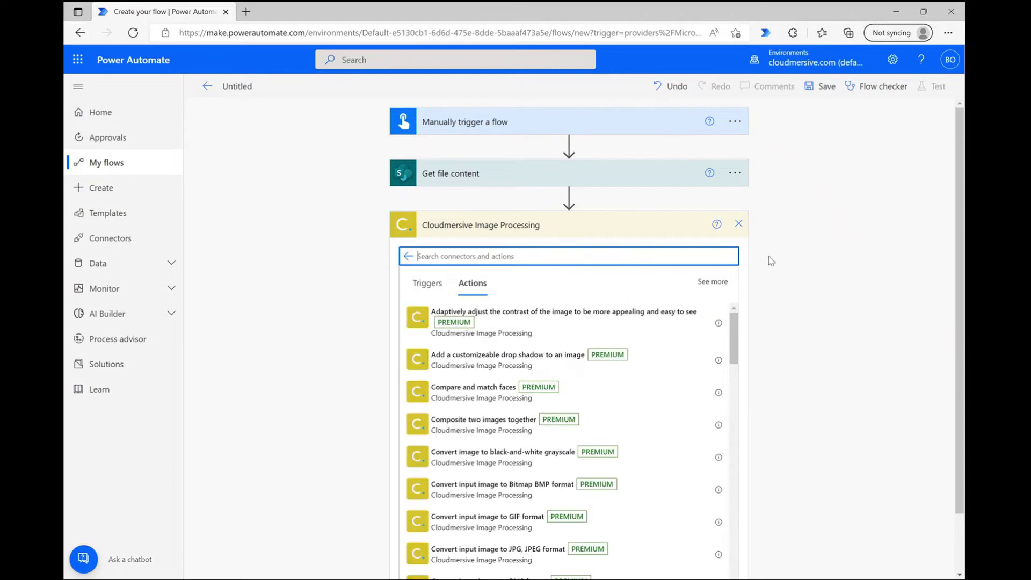
text(d)
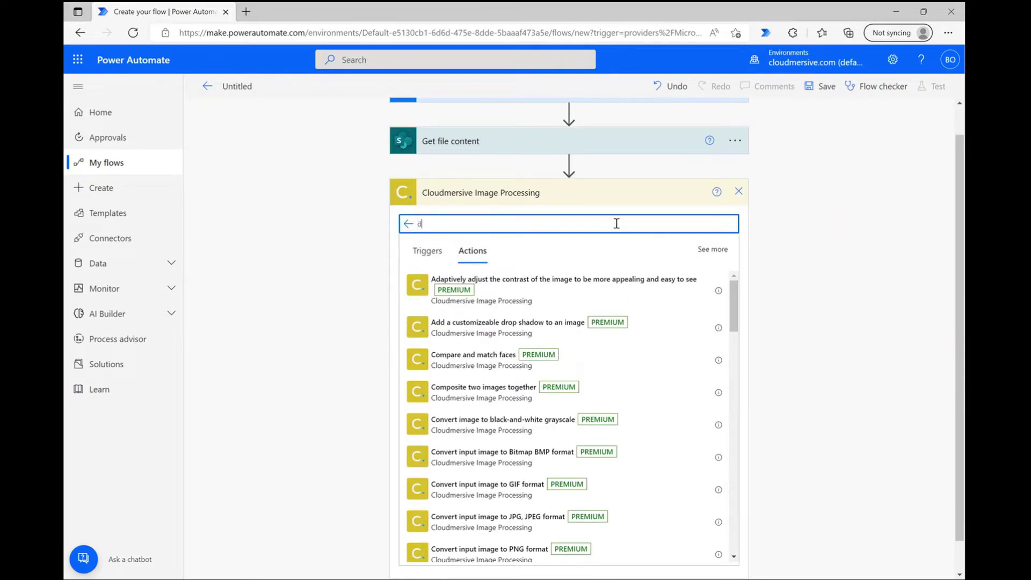
text(etect objects)
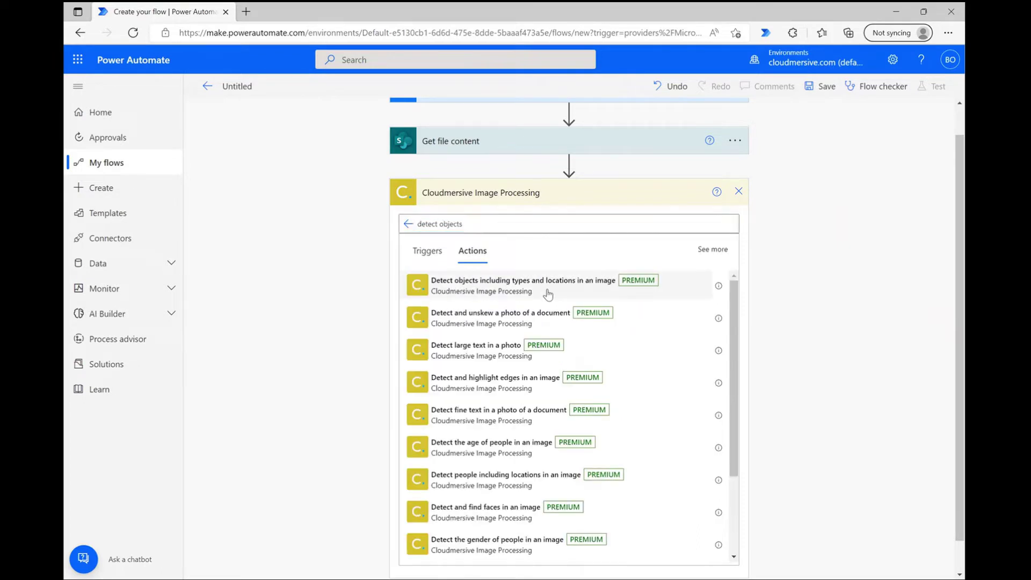
click(547, 294)
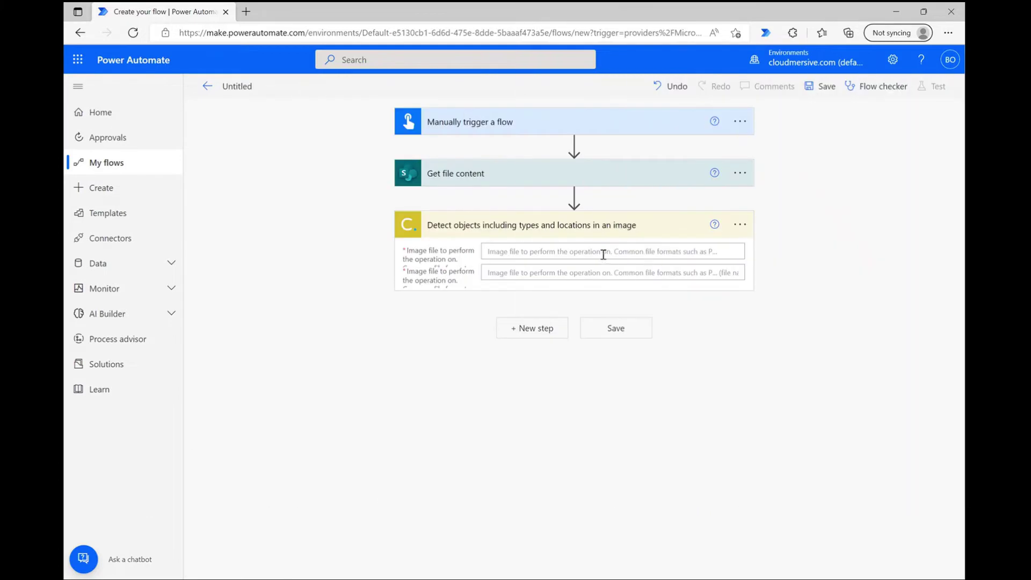
- Insert the File Content dynamic token into the first image file field
click(603, 254)
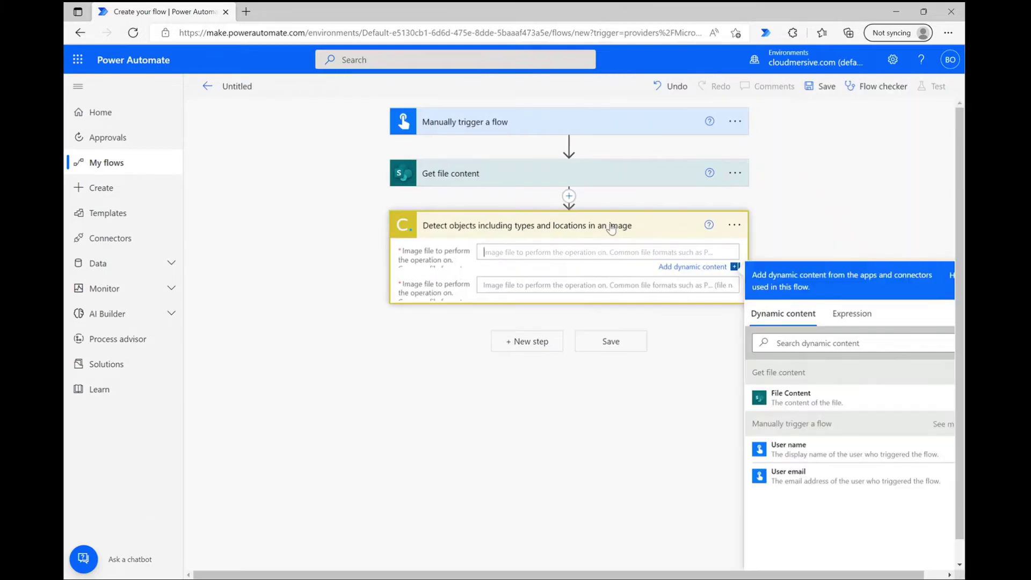
click(836, 399)
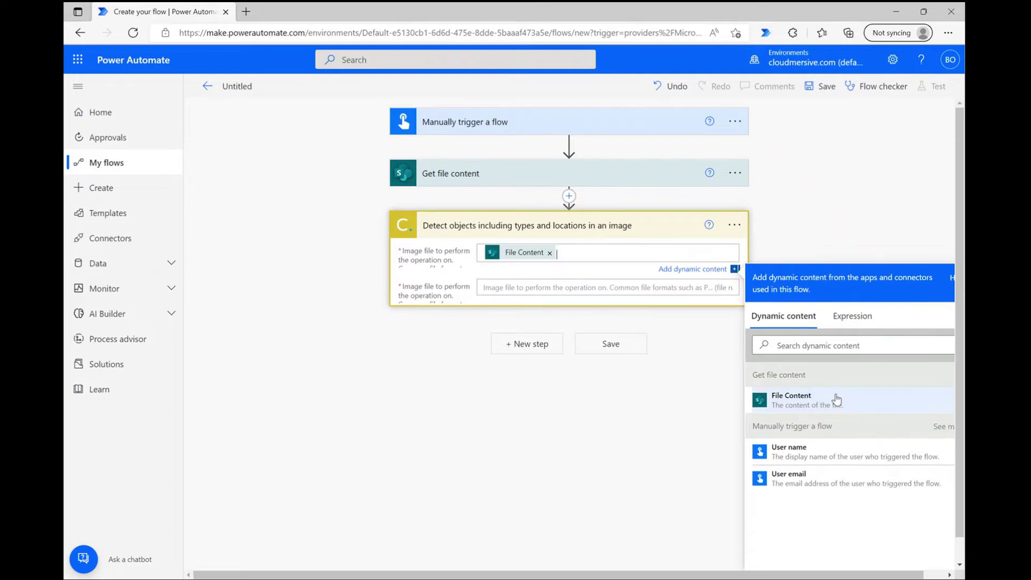
click(825, 220)
- Paste the detect object demo.jpg File Identifier path into the file-name field and save
click(626, 183)
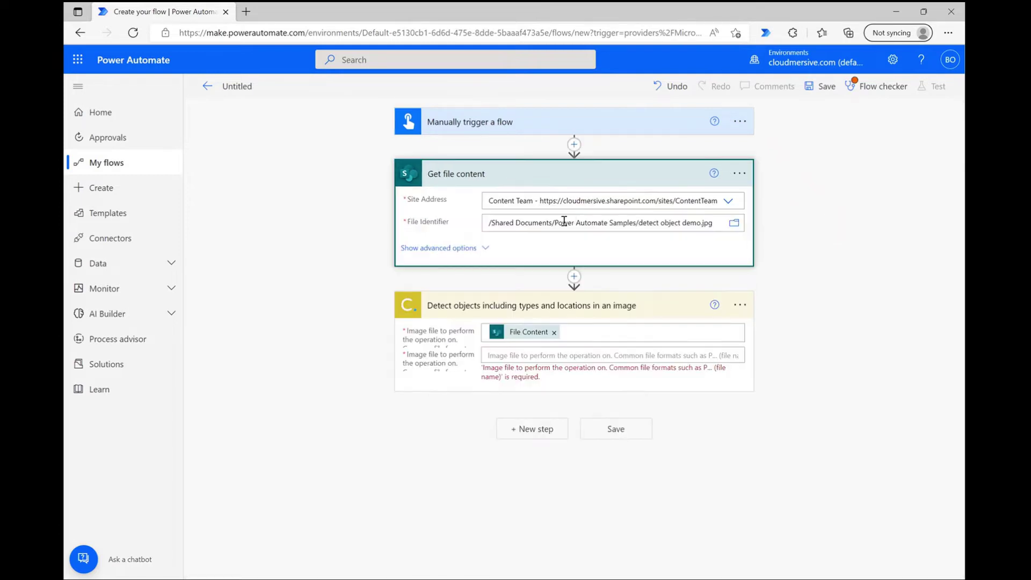
triple_click(564, 221)
key(ctrl+c)
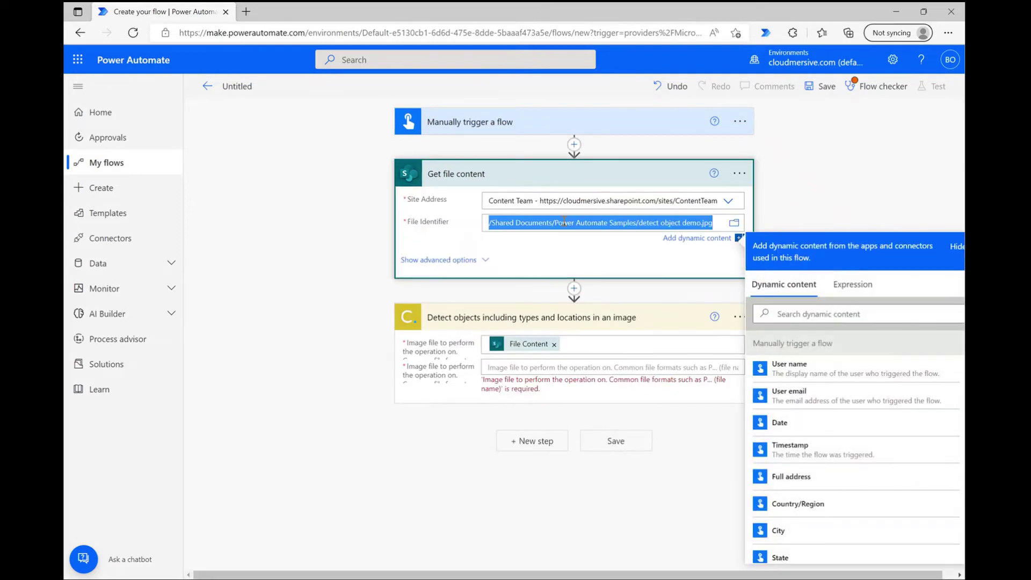
click(537, 367)
key(ctrl+v)
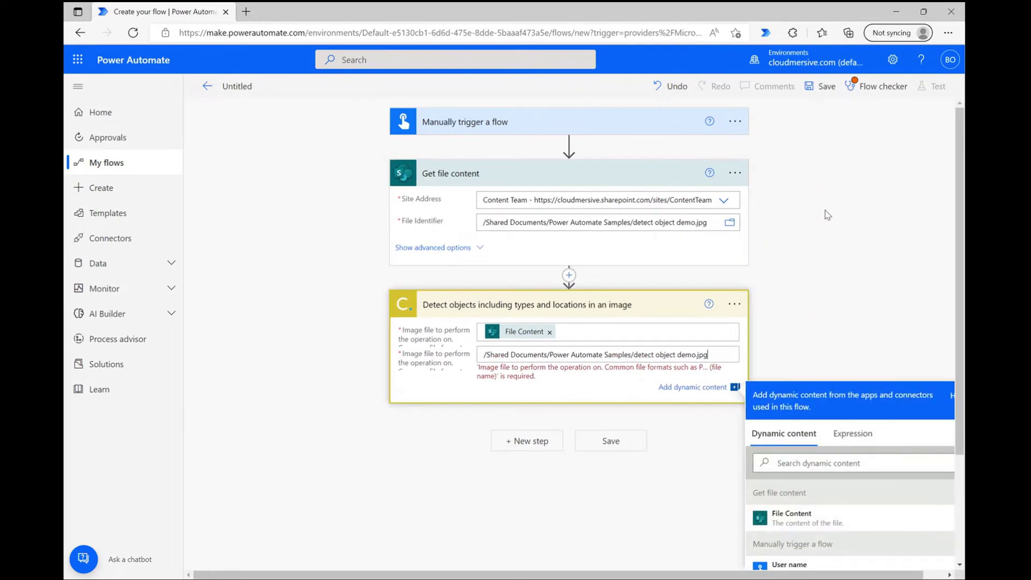
click(813, 257)
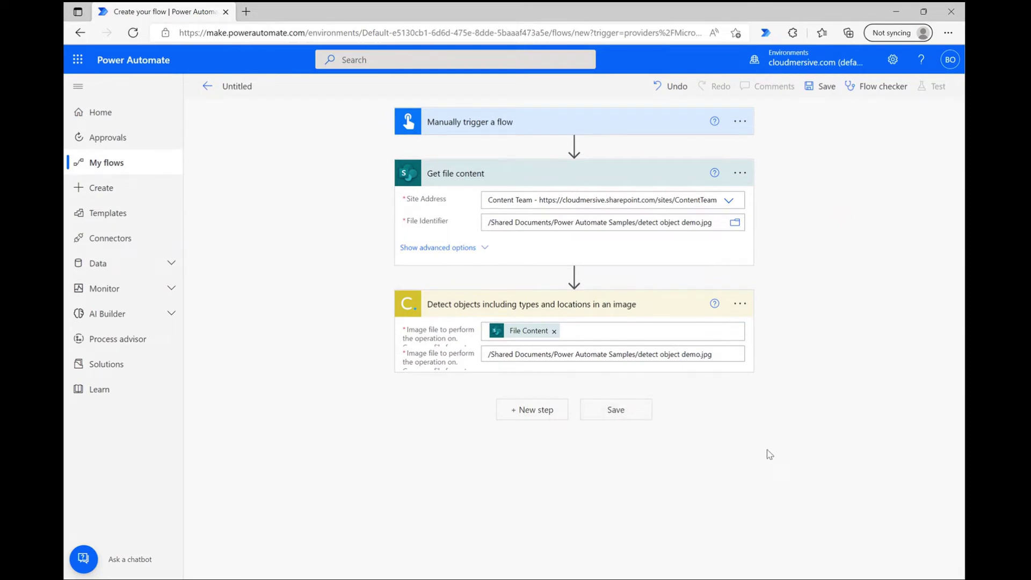
click(724, 352)
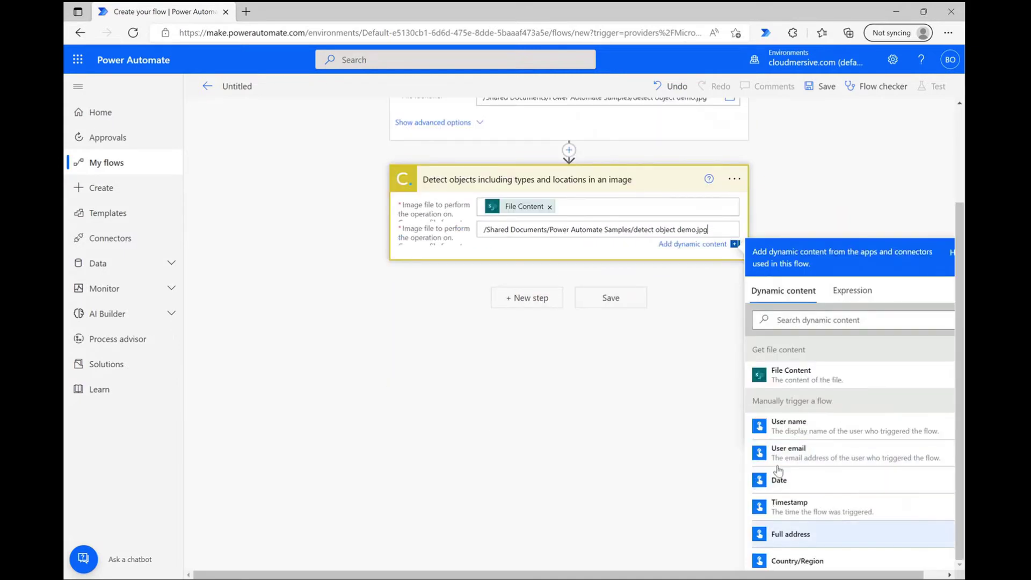
click(679, 392)
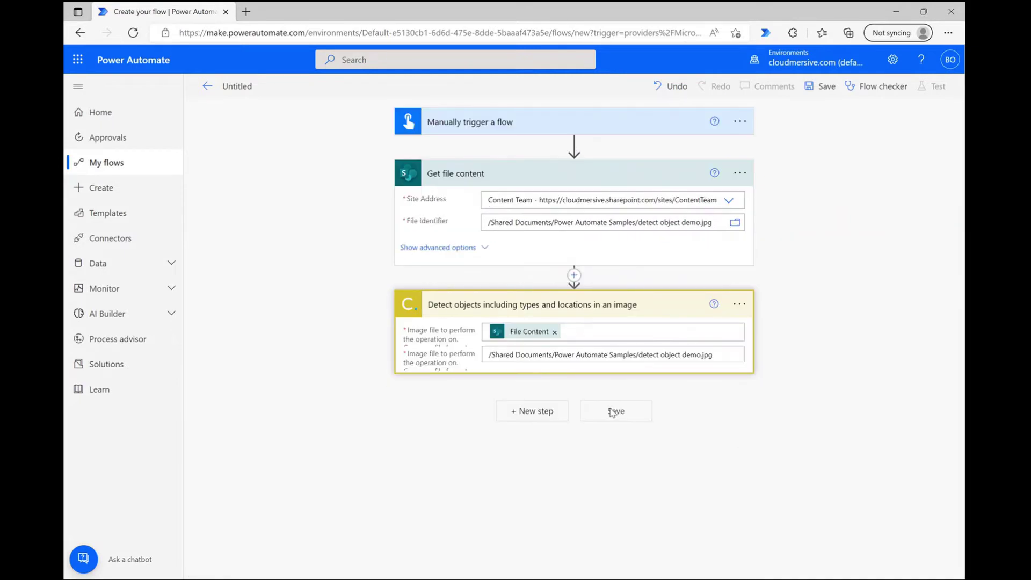
click(612, 412)
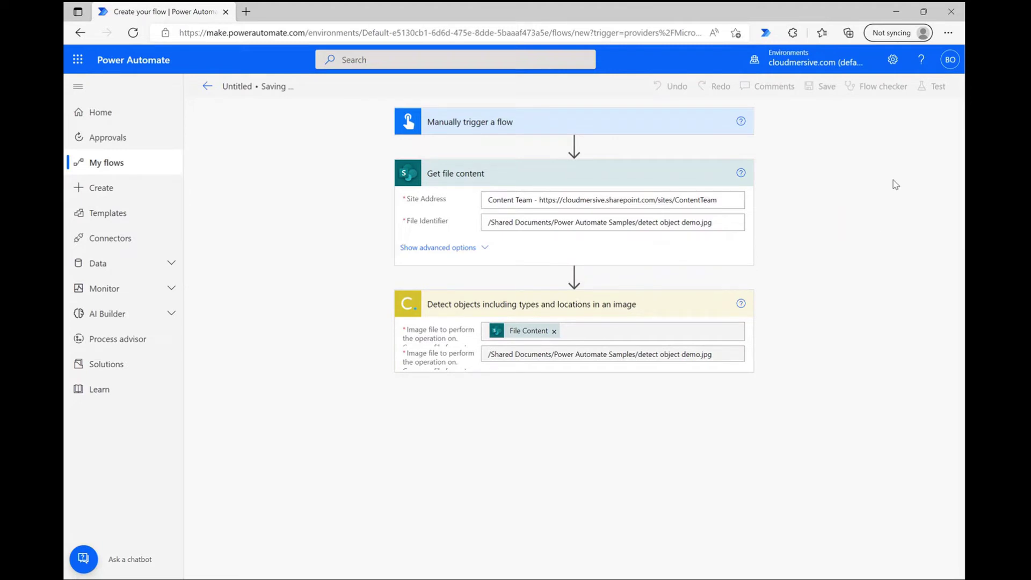
- Run a manual test of the flow and follow its run history
click(931, 87)
click(793, 120)
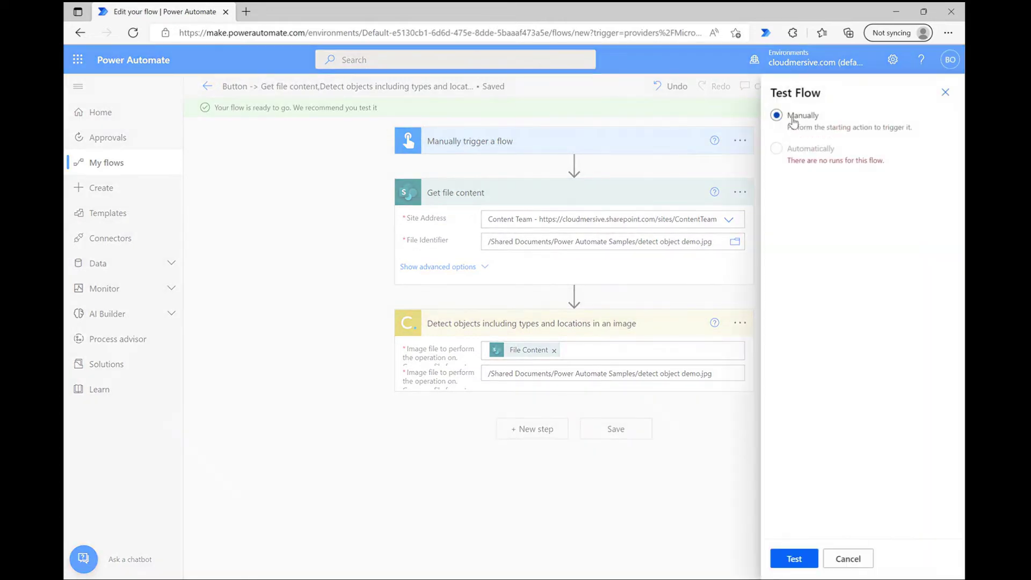
click(791, 560)
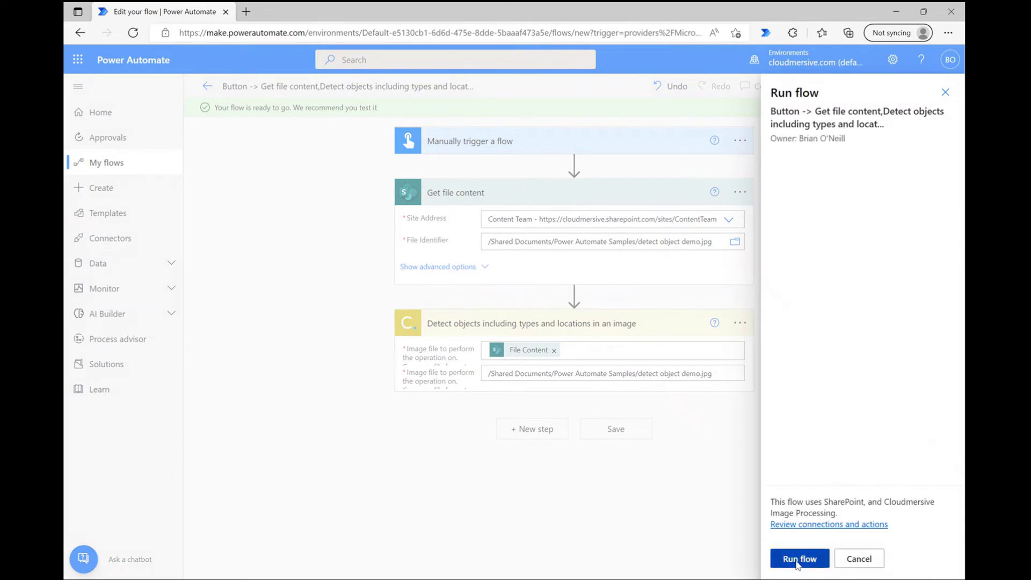
click(796, 561)
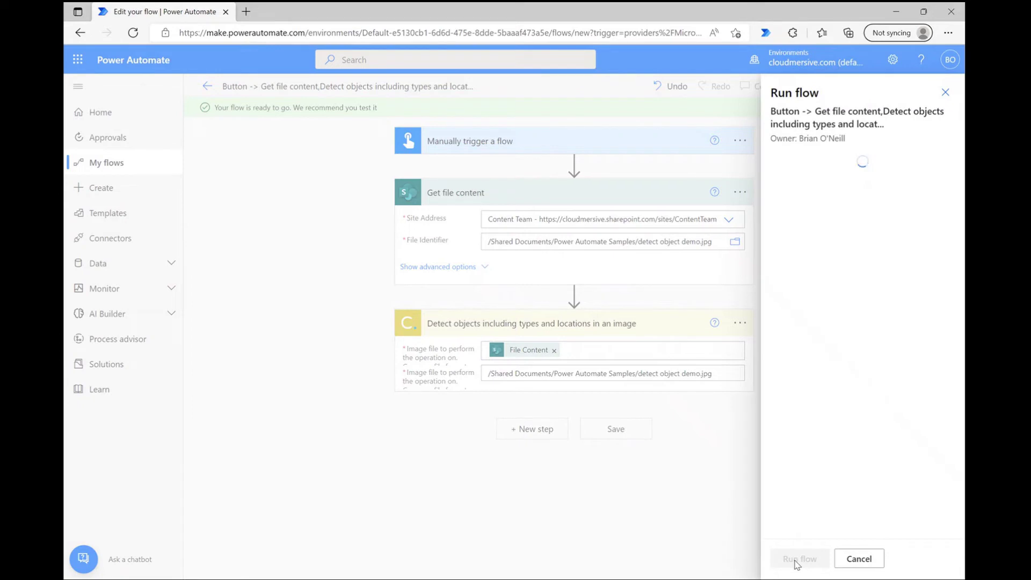
click(796, 559)
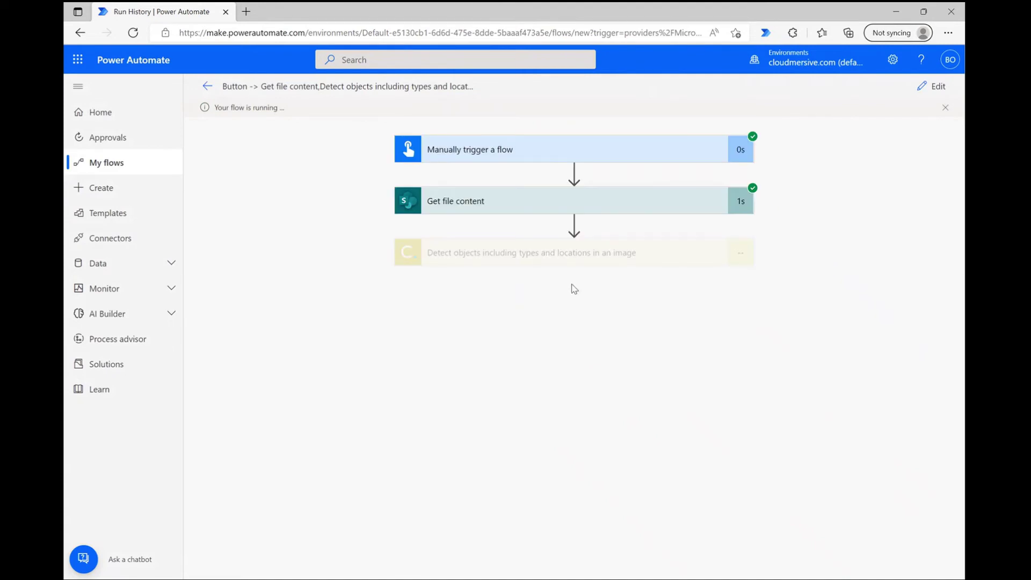
- Inspect the Detect objects output: laptop, score 0.9667854905128479, X 1784, Y 969
click(640, 263)
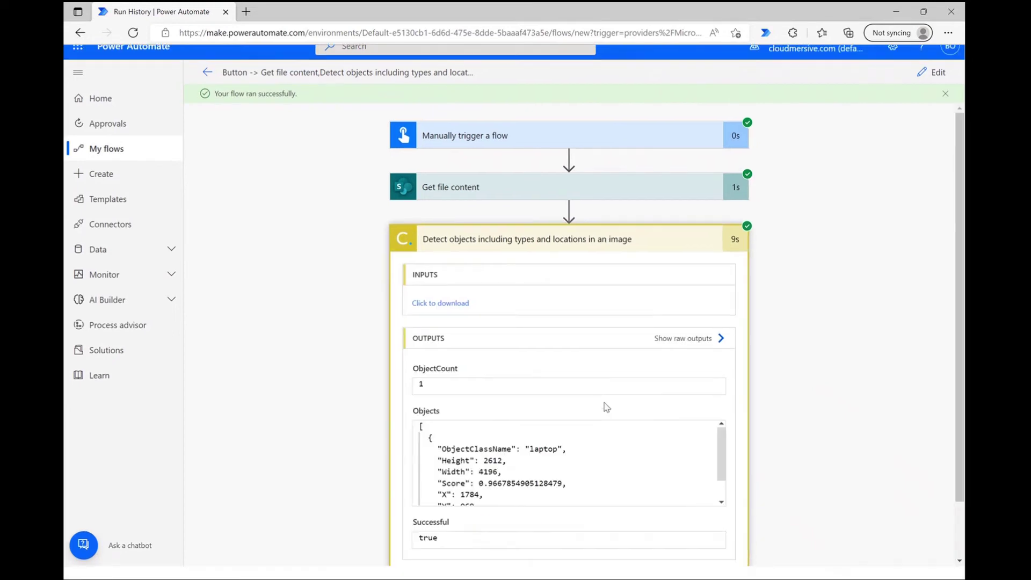
scroll(542, 456, down, 1)
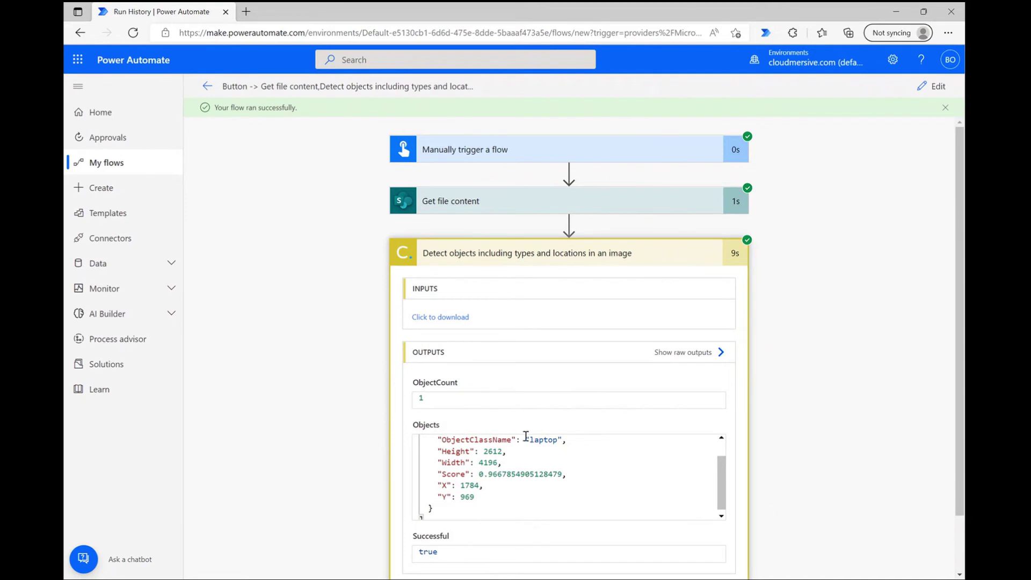
drag(529, 439, 565, 449)
click(543, 454)
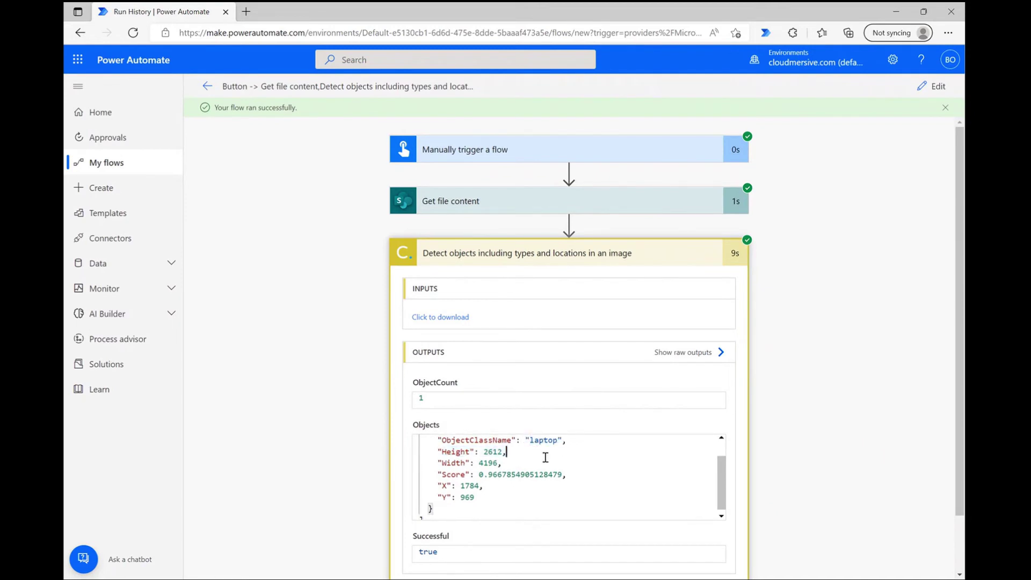
triple_click(546, 474)
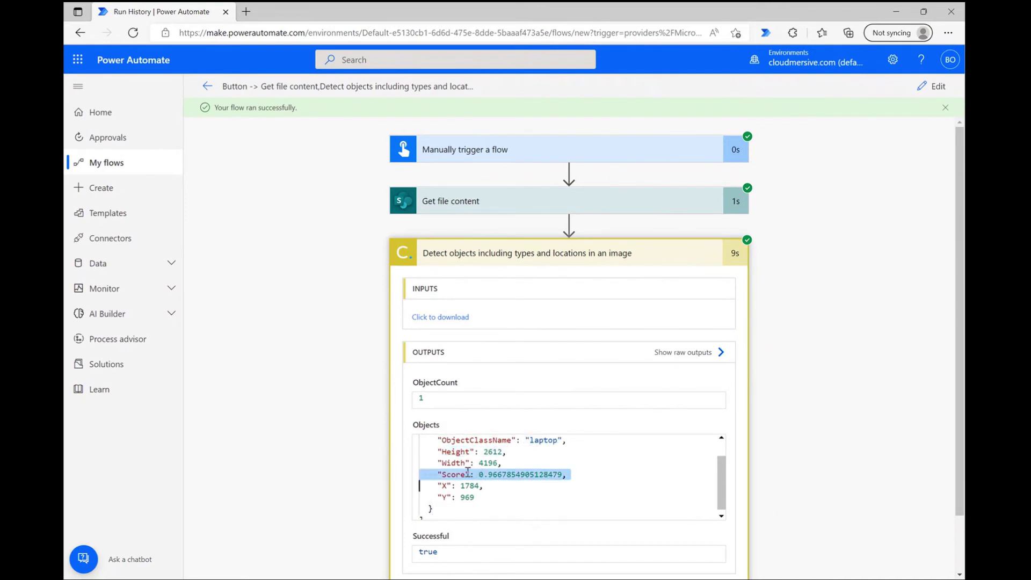
mouse_move(481, 504)
mouse_down()
mouse_move(467, 499)
mouse_move(478, 485)
mouse_up()
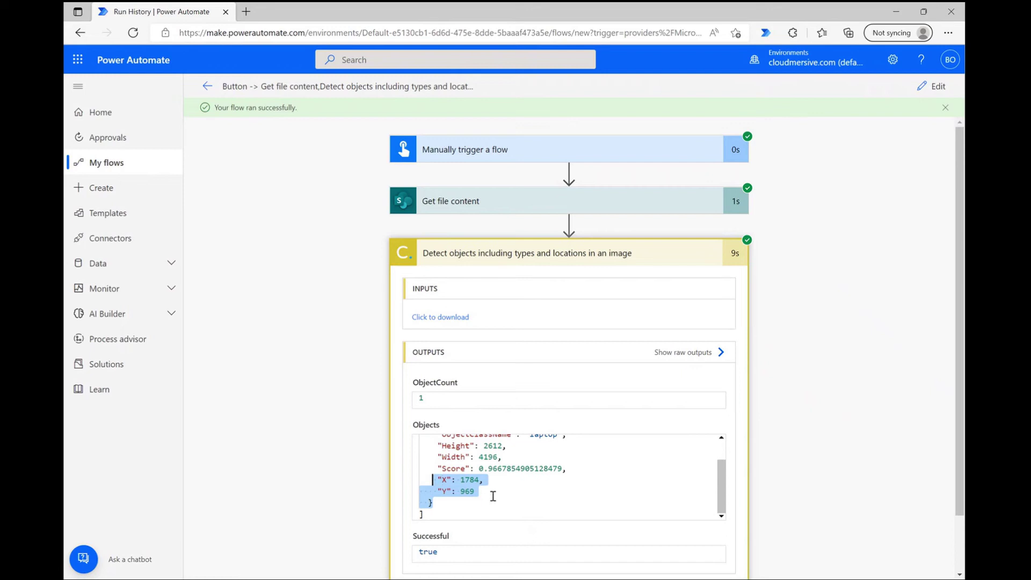
click(491, 491)
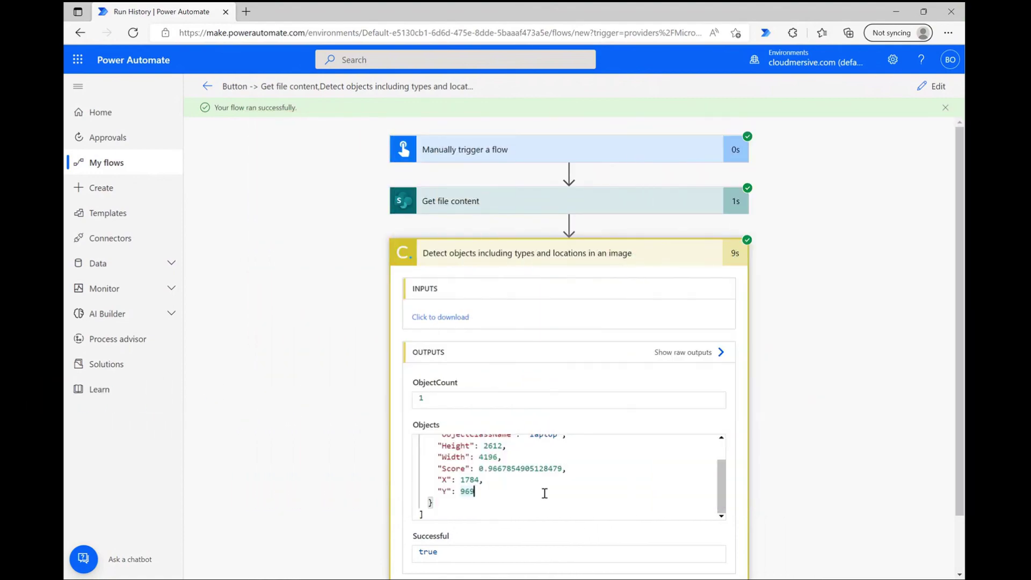
scroll(545, 493, up, 2)
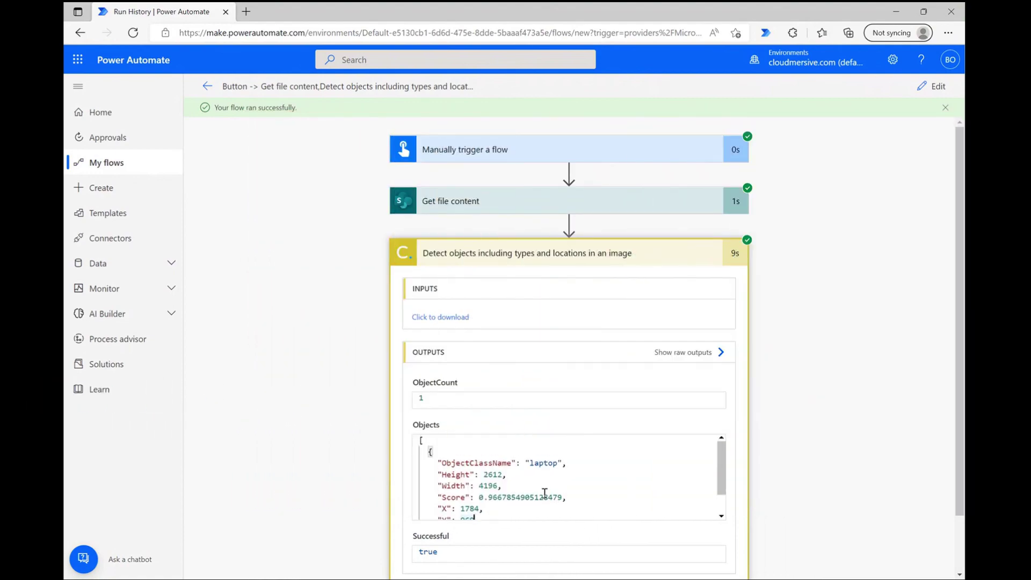